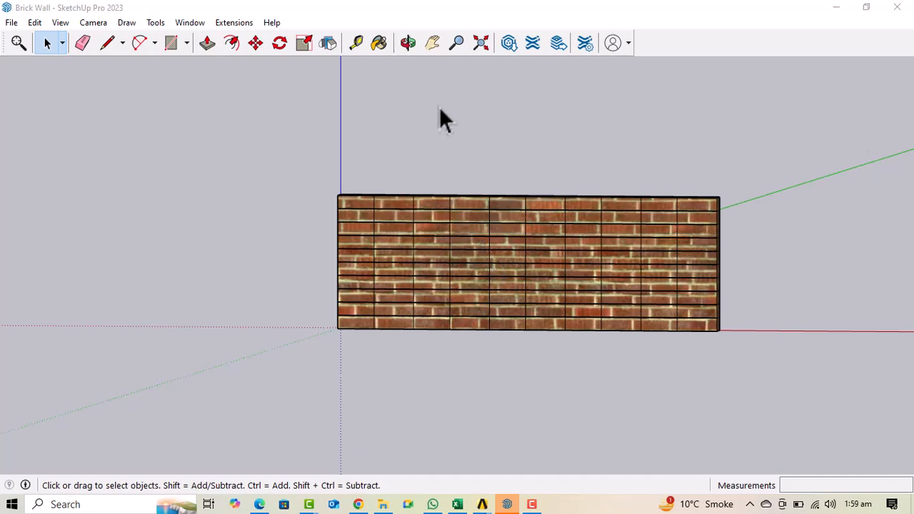
# Step: Orbit around the brick wall model to examine its front face, side and thickness
pyautogui.click(408, 43)
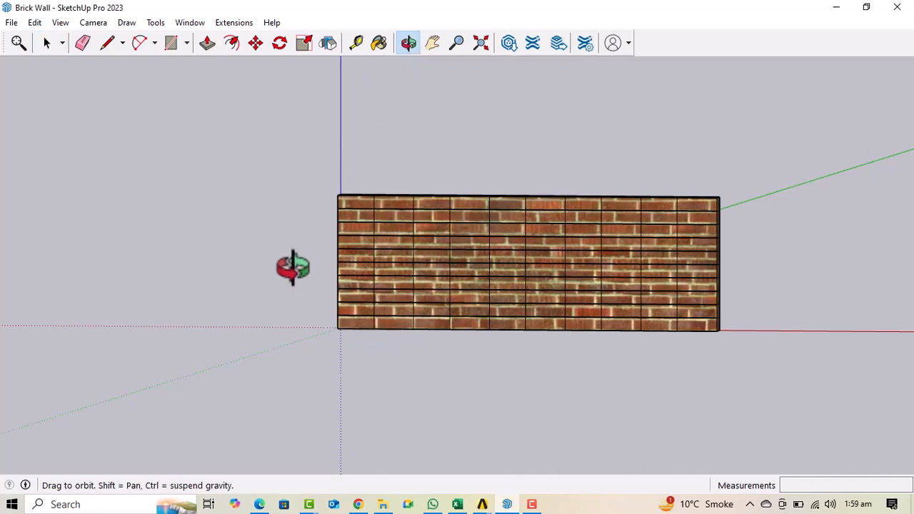
pyautogui.moveTo(293, 268); pyautogui.dragTo(379, 292)
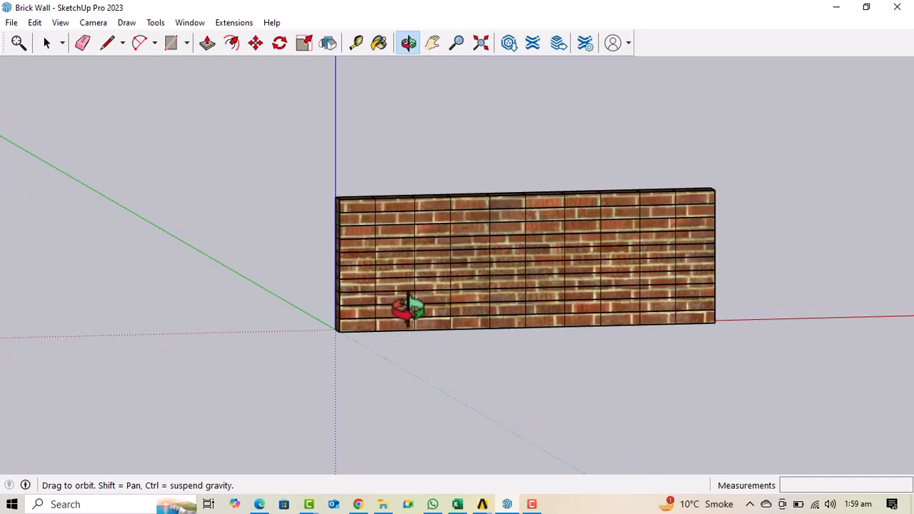
pyautogui.press('space')
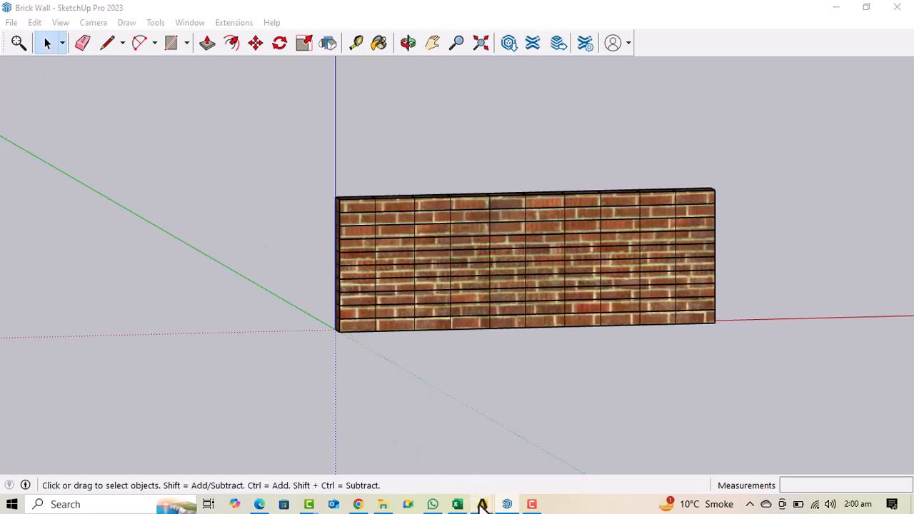
# Step: Switch to ANSYS Mechanical and create a rectangular area by two corners at WP X 0, WP Y 0 with width 2.28 and height 0.76
pyautogui.moveTo(490, 493)
pyautogui.click(537, 450)
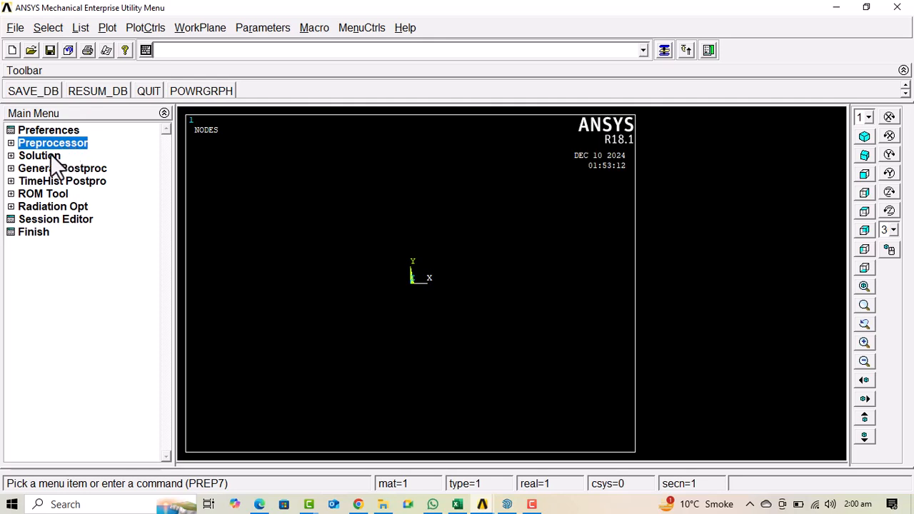
pyautogui.click(29, 144)
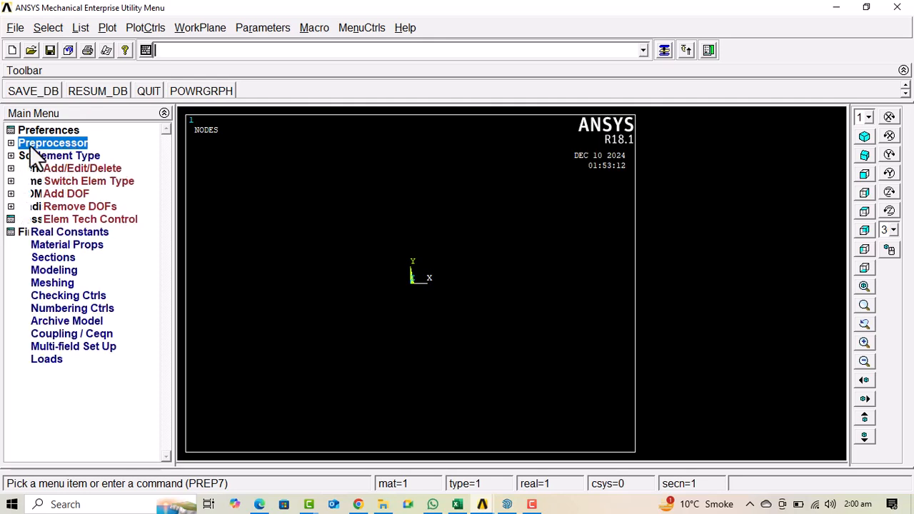
pyautogui.click(53, 155)
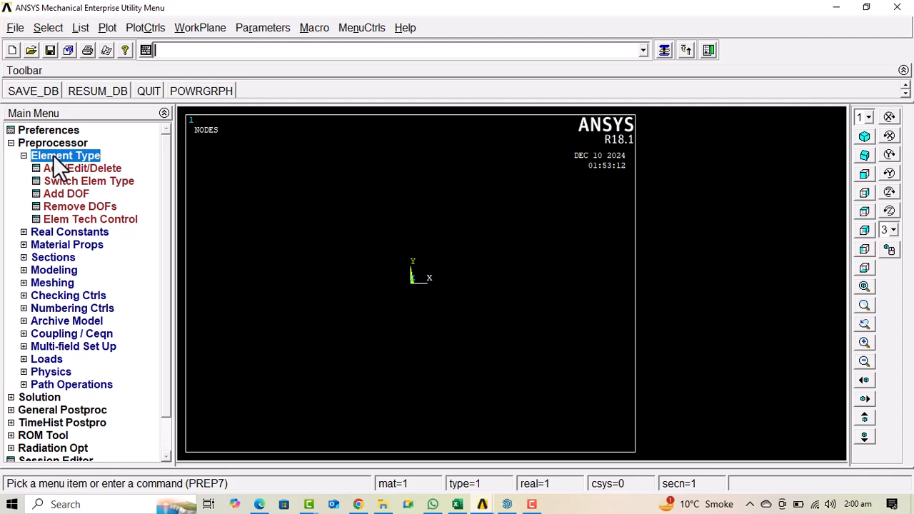
pyautogui.click(53, 208)
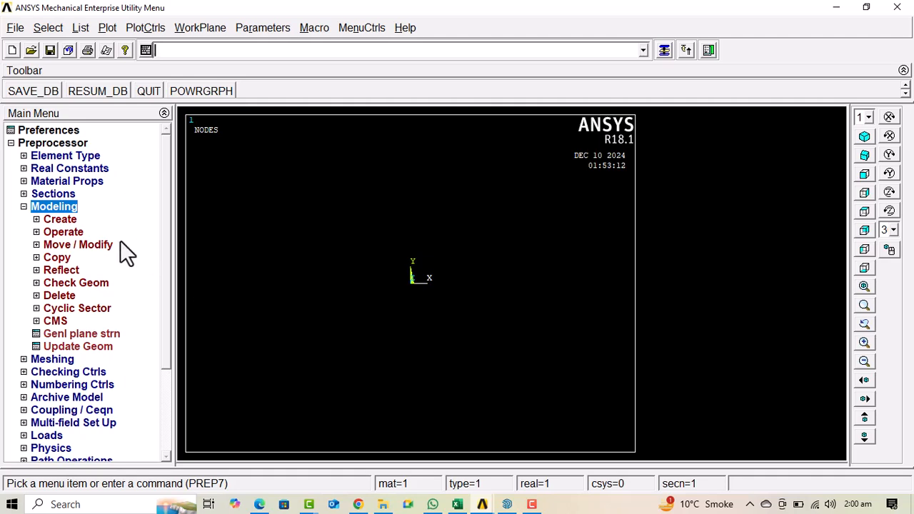
pyautogui.click(61, 216)
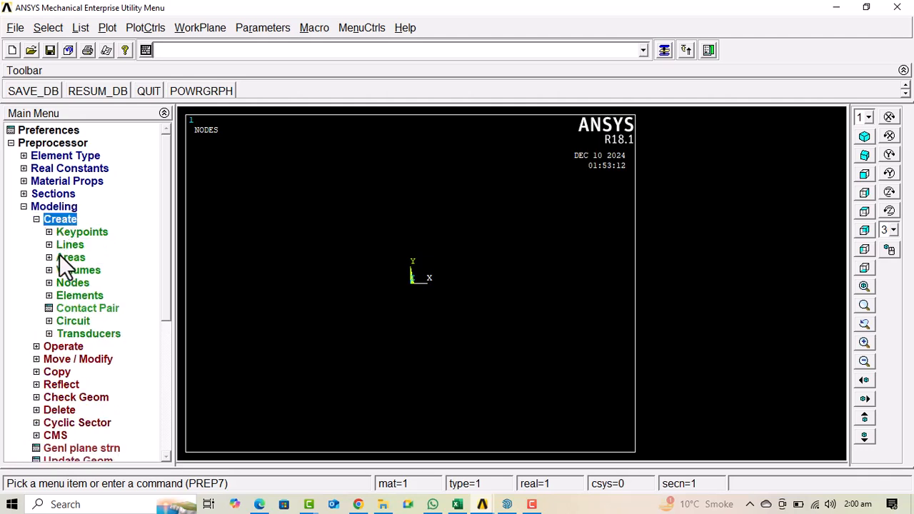
pyautogui.click(61, 256)
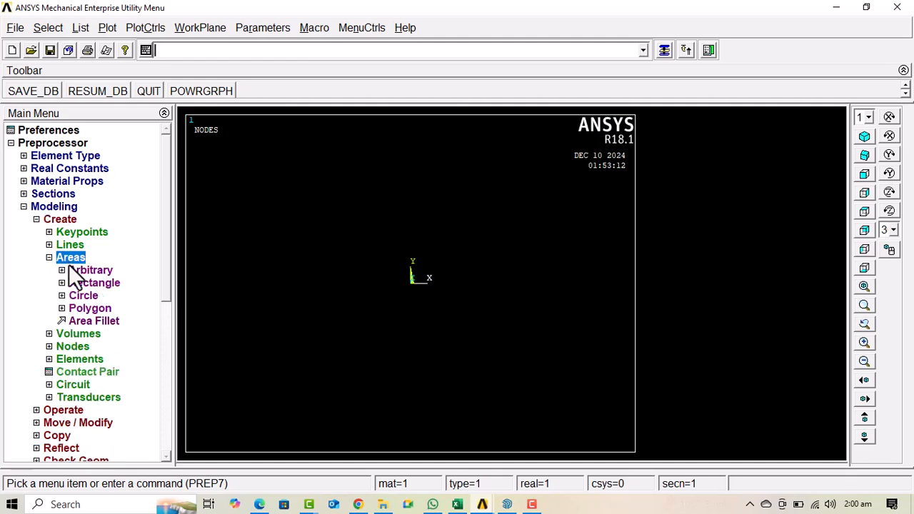
pyautogui.click(84, 282)
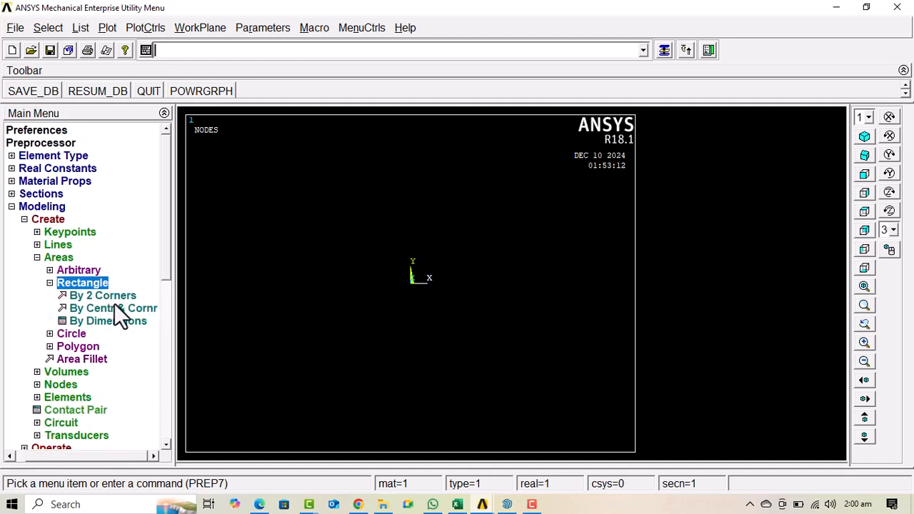
pyautogui.click(115, 297)
pyautogui.click(96, 359)
pyautogui.write('0')
pyautogui.press('Tab')
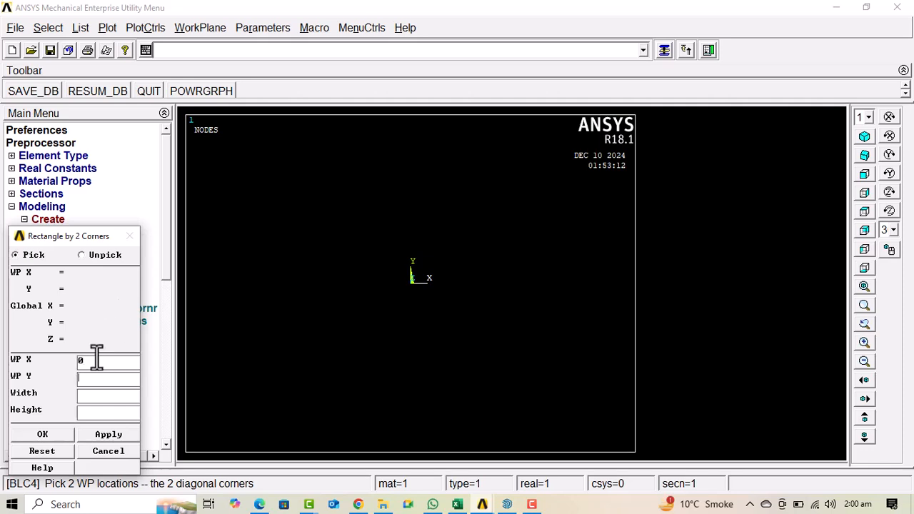
pyautogui.write('0')
pyautogui.press('Tab')
pyautogui.write('2.28')
pyautogui.press('Tab')
pyautogui.write('0.76')
pyautogui.click(71, 433)
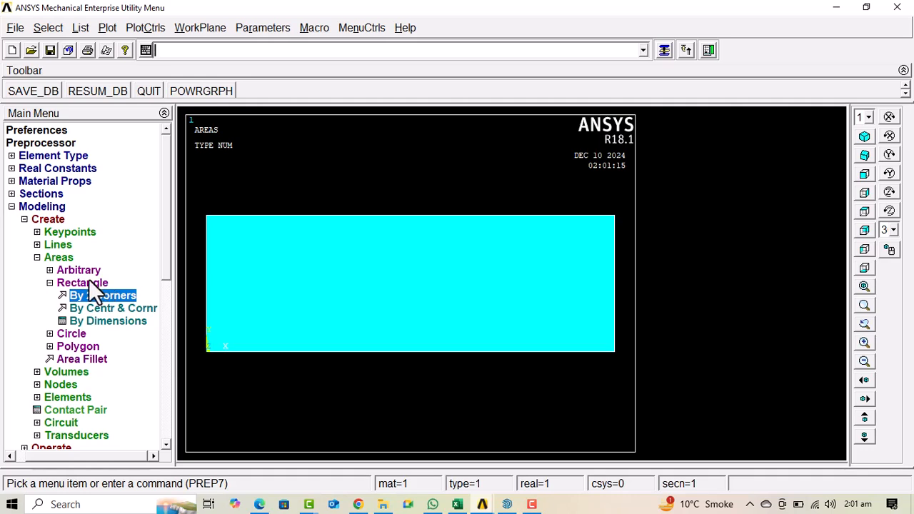
# Step: Extrude the rectangular area along its normal to form the solid wall volume
pyautogui.doubleClick(61, 257)
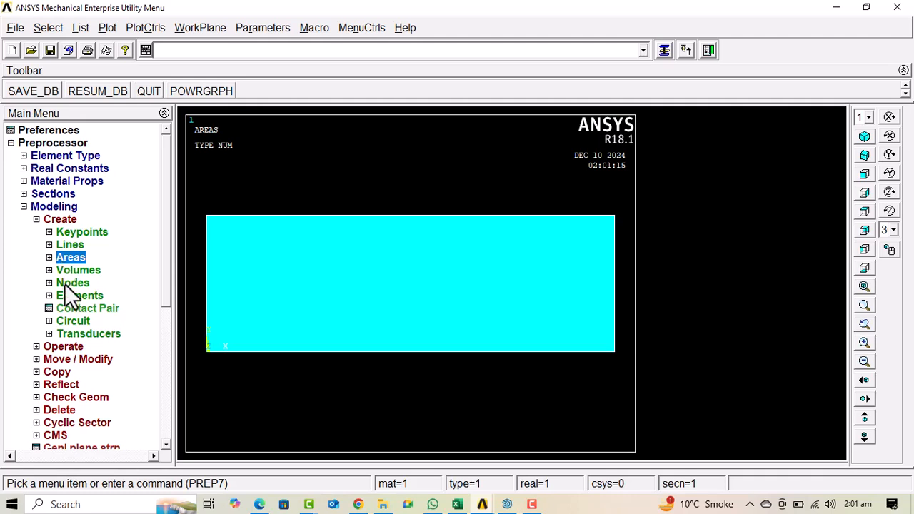
pyautogui.doubleClick(64, 345)
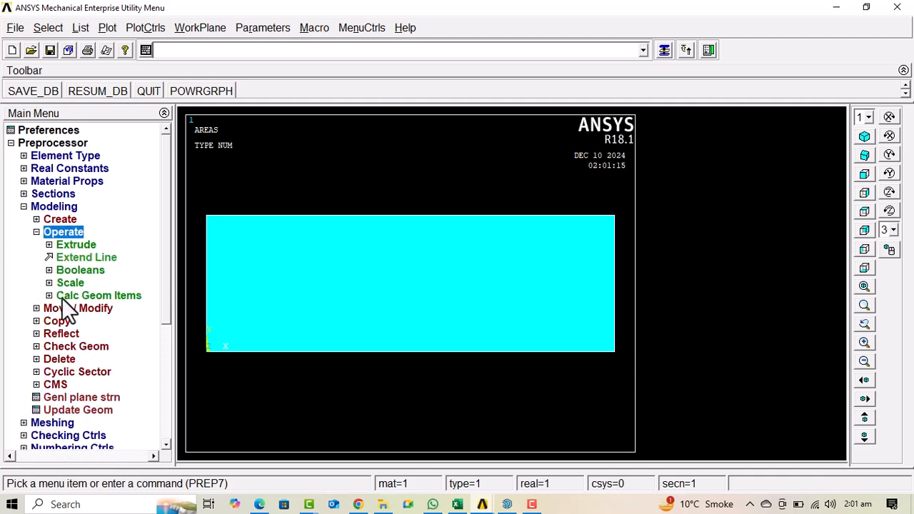
pyautogui.doubleClick(76, 245)
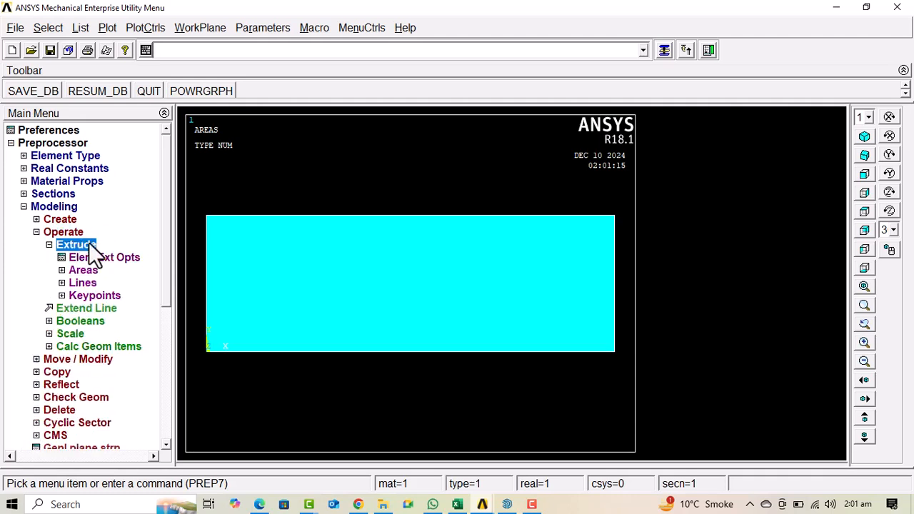
pyautogui.doubleClick(88, 270)
pyautogui.click(118, 280)
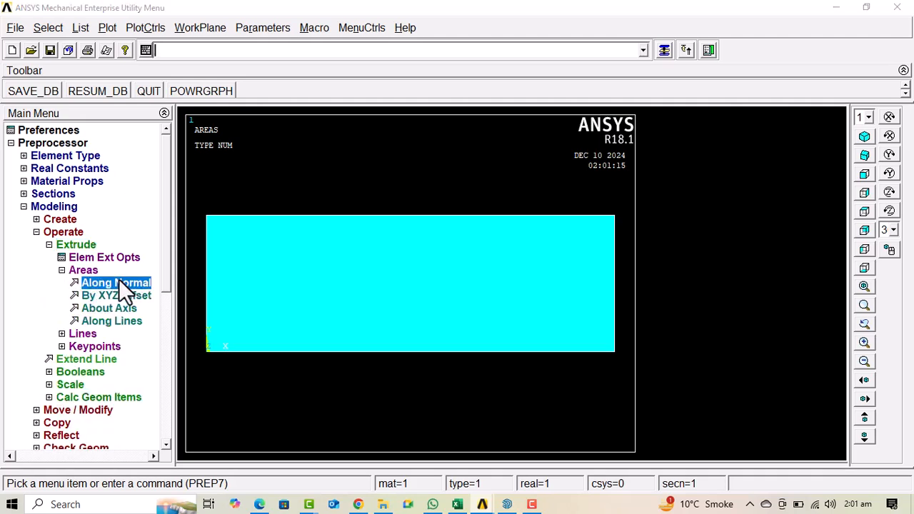
pyautogui.click(271, 271)
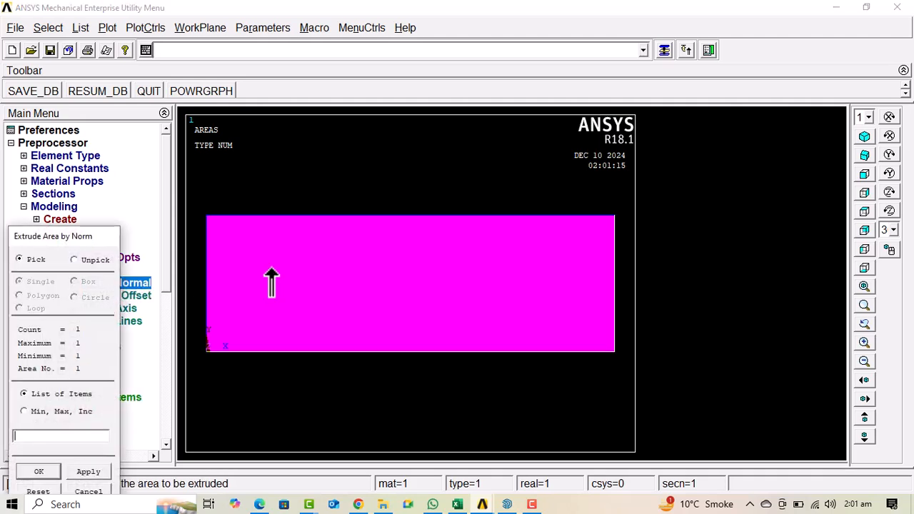
pyautogui.click(71, 475)
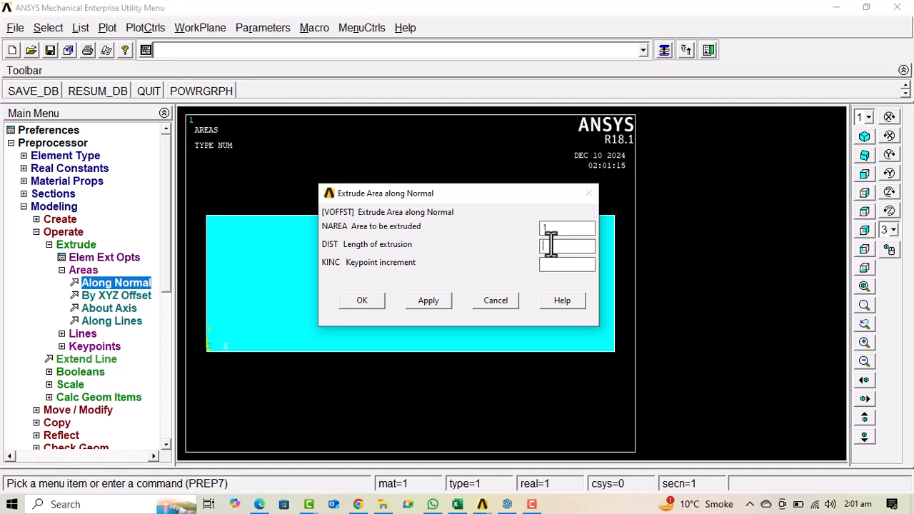
pyautogui.write('0.')
pyautogui.write('014')
pyautogui.click(429, 300)
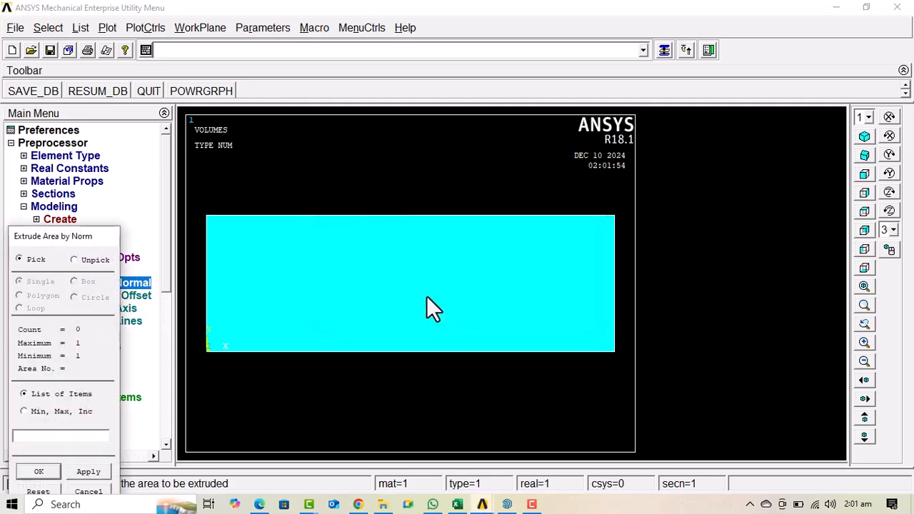
pyautogui.click(864, 155)
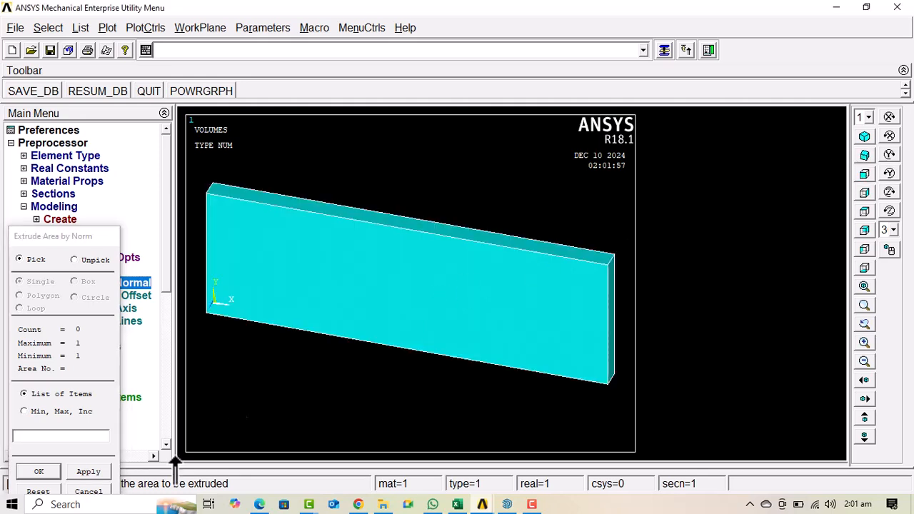
pyautogui.click(90, 492)
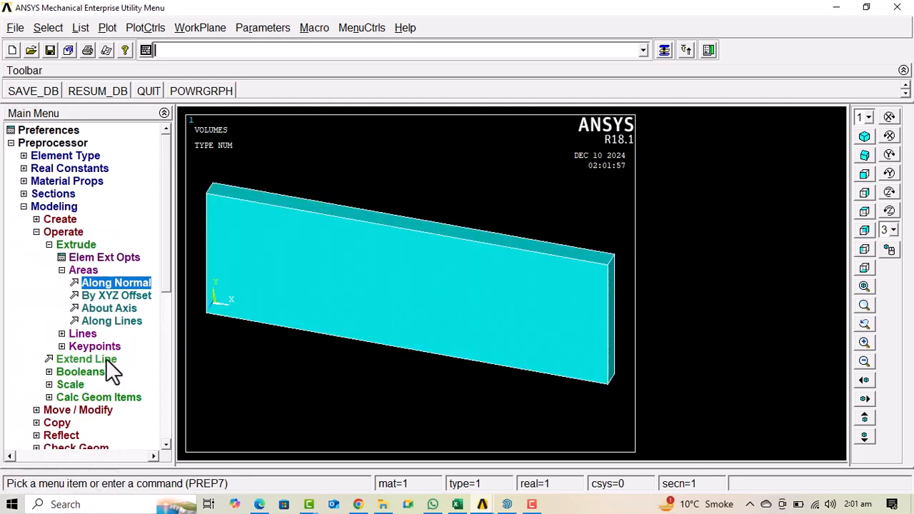
# Step: Set the manual mesh size to 10 element divisions on the wall's four long edges and four vertical edges
pyautogui.click(55, 208)
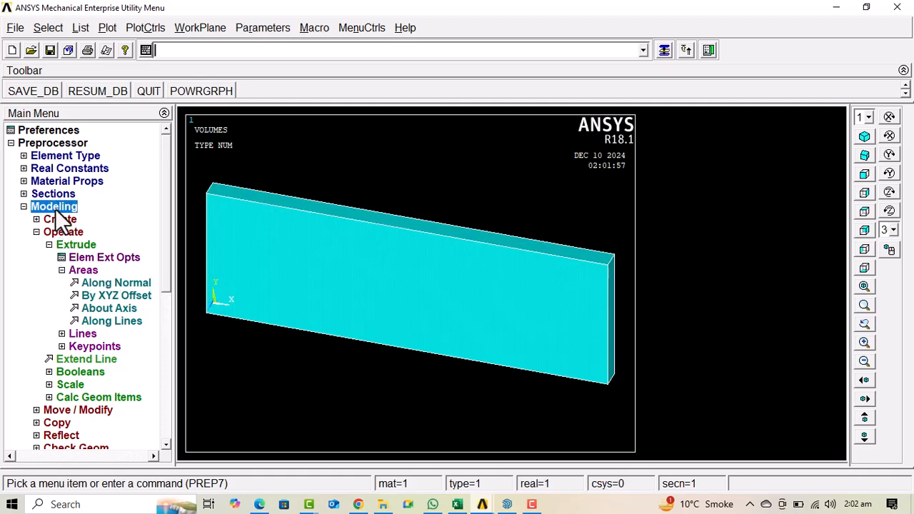
pyautogui.click(50, 222)
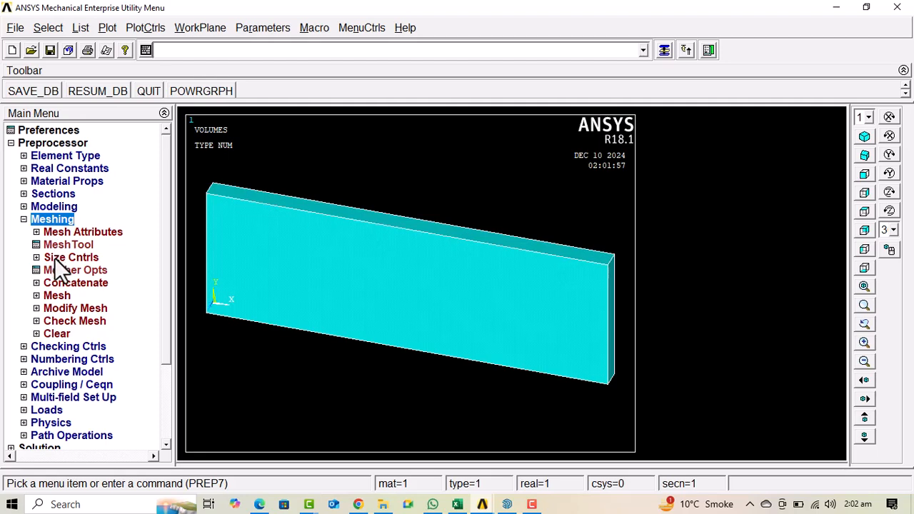
pyautogui.click(54, 257)
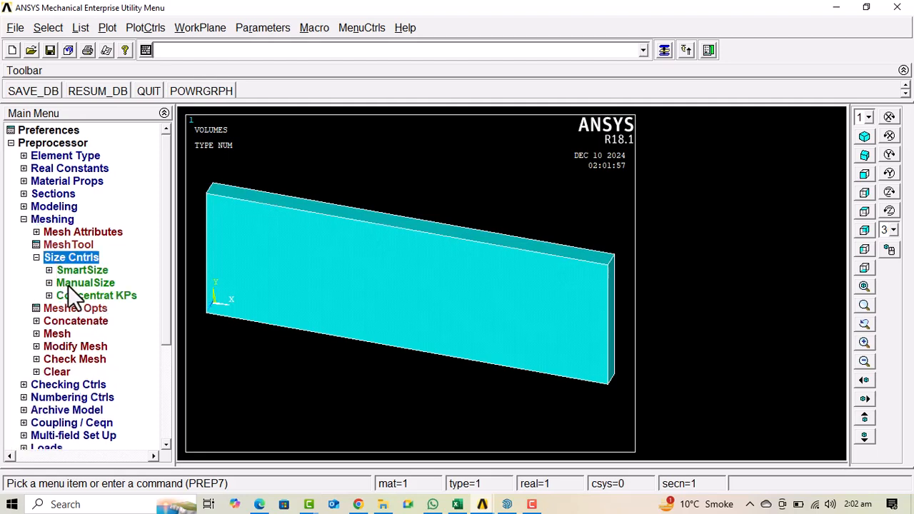
pyautogui.click(70, 282)
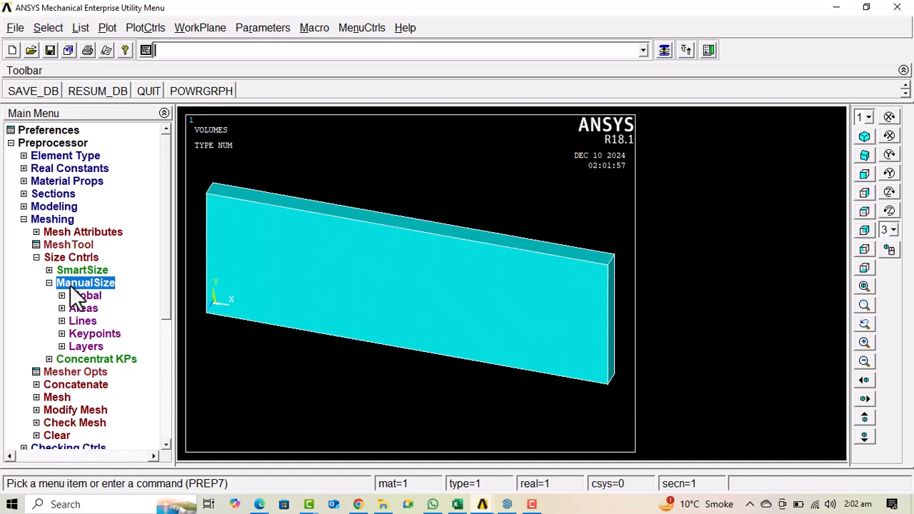
pyautogui.click(71, 321)
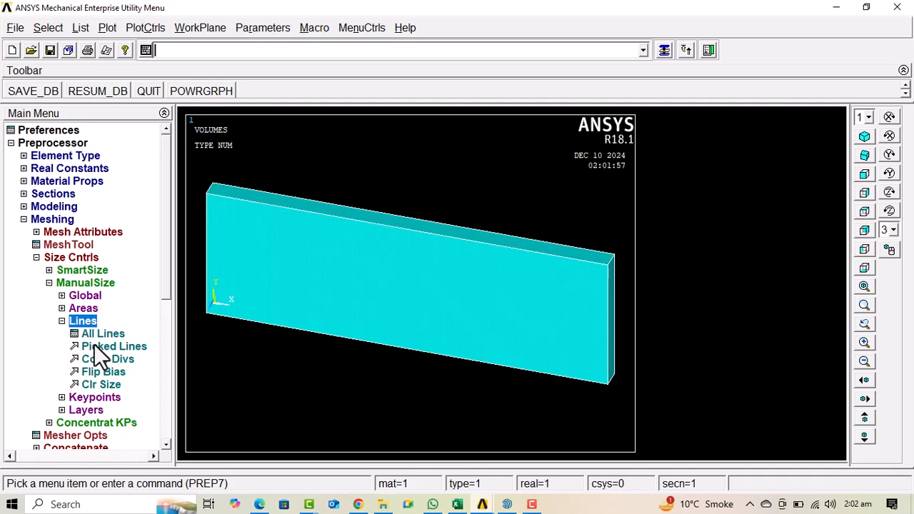
pyautogui.click(93, 347)
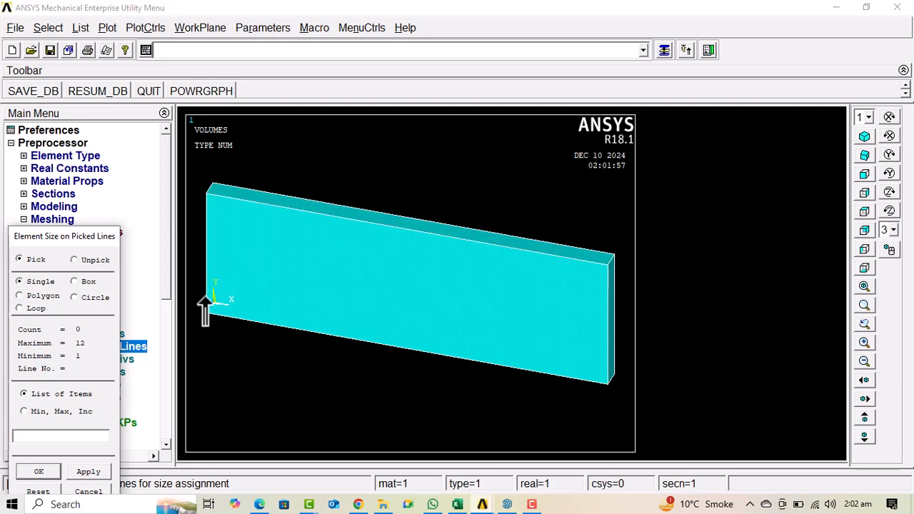
pyautogui.click(232, 198)
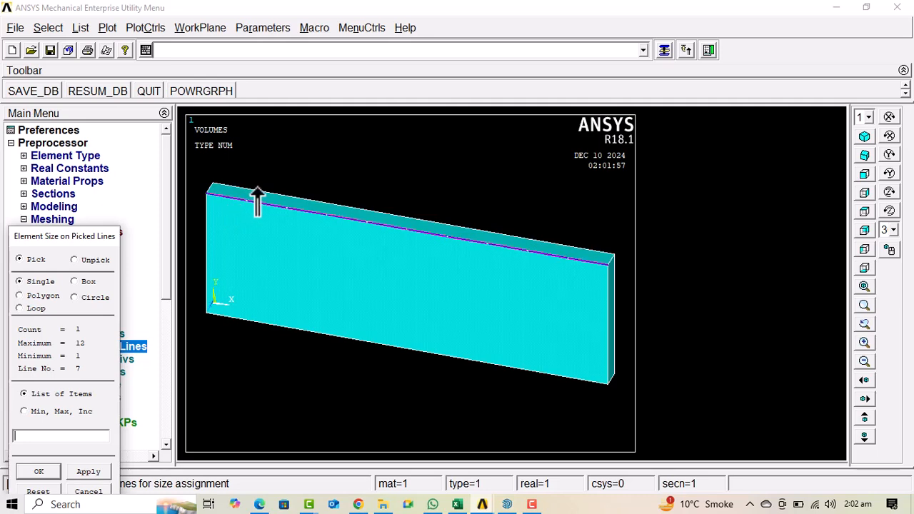
pyautogui.click(257, 190)
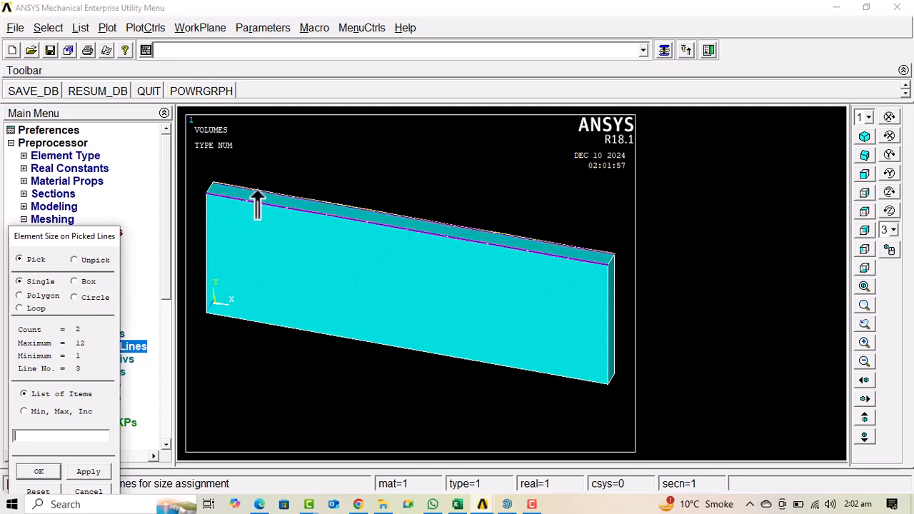
pyautogui.click(232, 316)
pyautogui.click(250, 312)
pyautogui.click(205, 272)
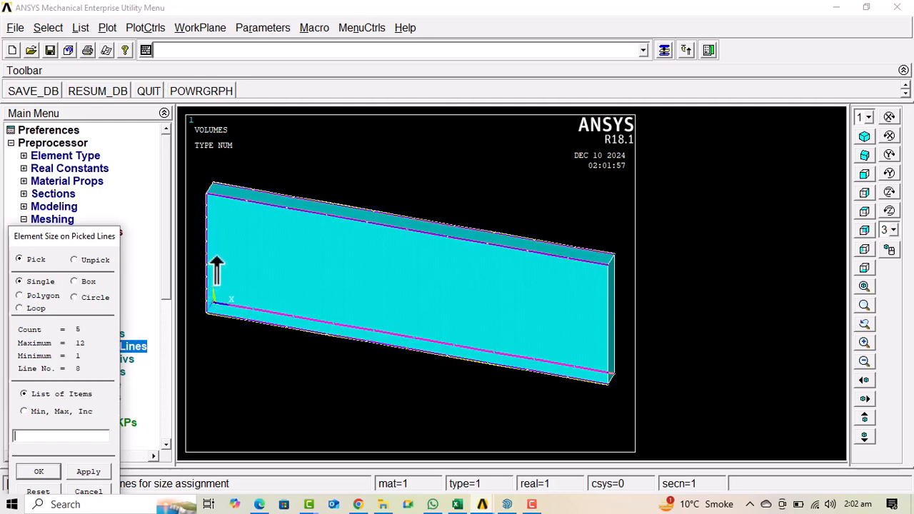
pyautogui.click(610, 318)
pyautogui.click(607, 317)
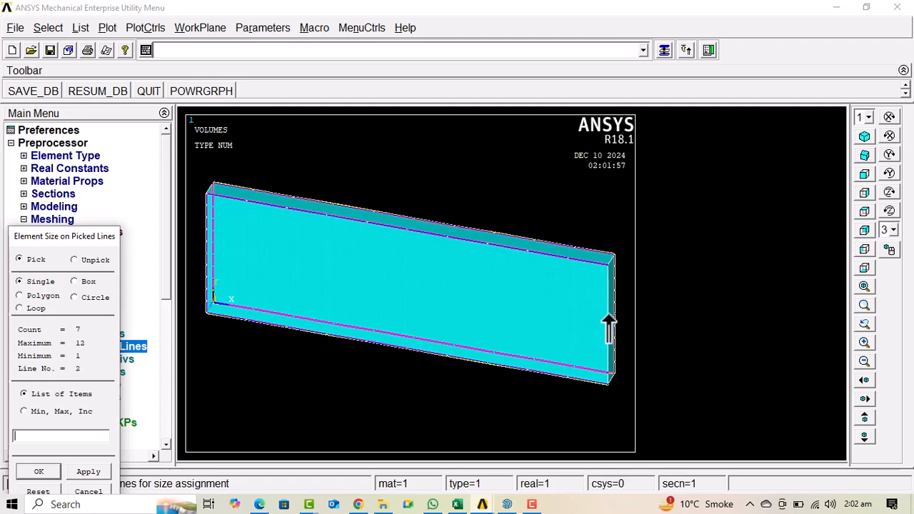
pyautogui.click(606, 319)
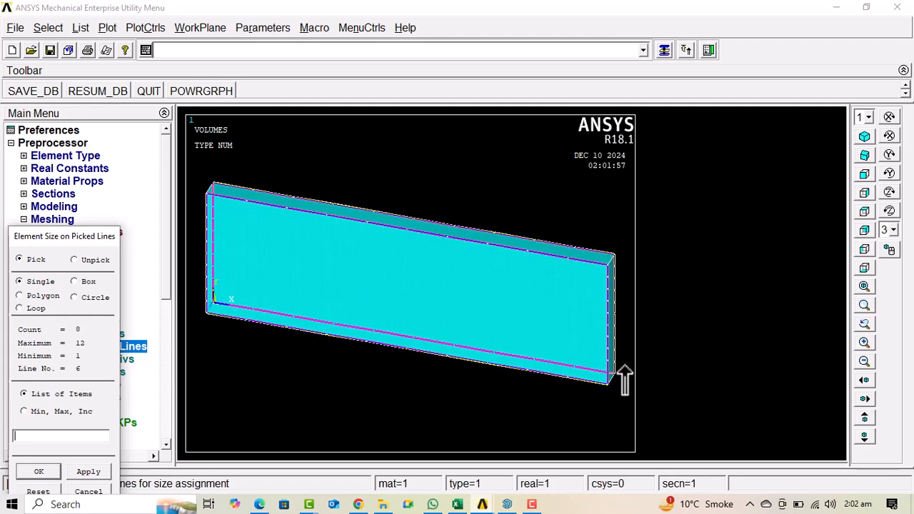
pyautogui.click(88, 473)
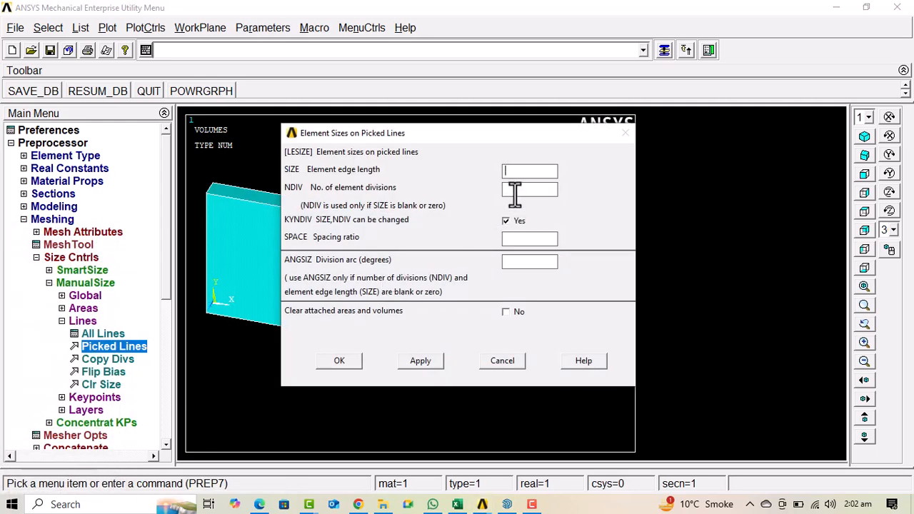
pyautogui.click(513, 191)
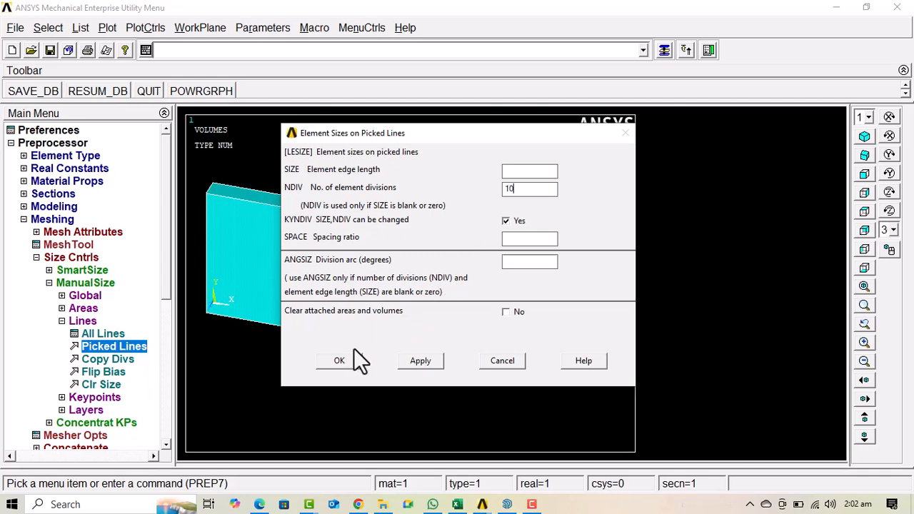
pyautogui.click(340, 361)
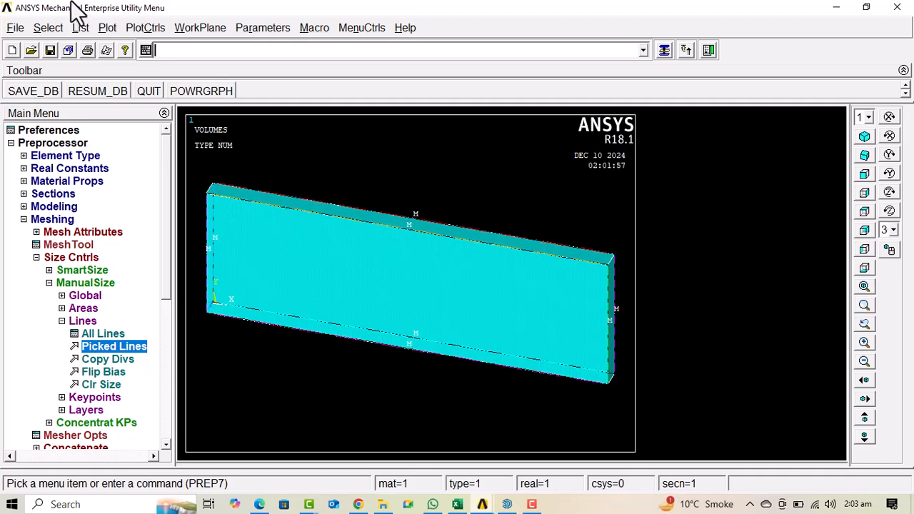
# Step: Plot the model's lines to check the edge divisions and restore the volume plot
pyautogui.click(105, 29)
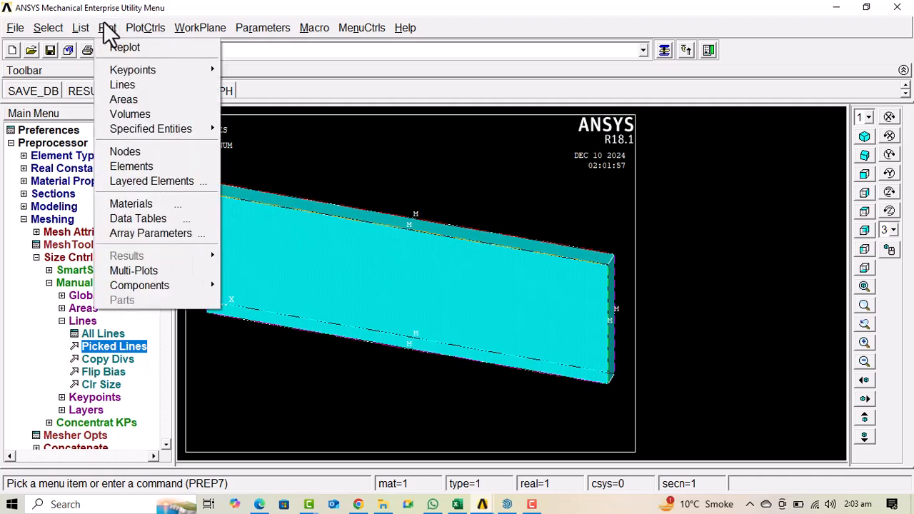
pyautogui.click(126, 83)
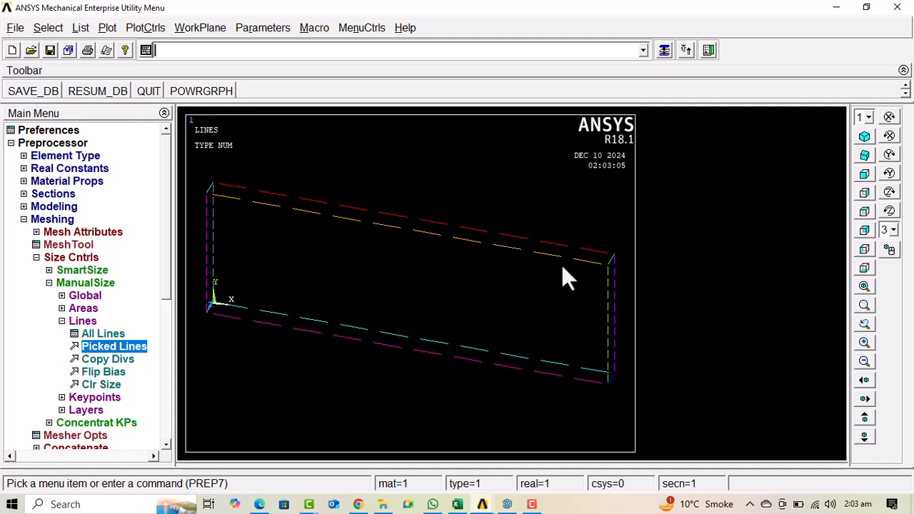
pyautogui.click(106, 29)
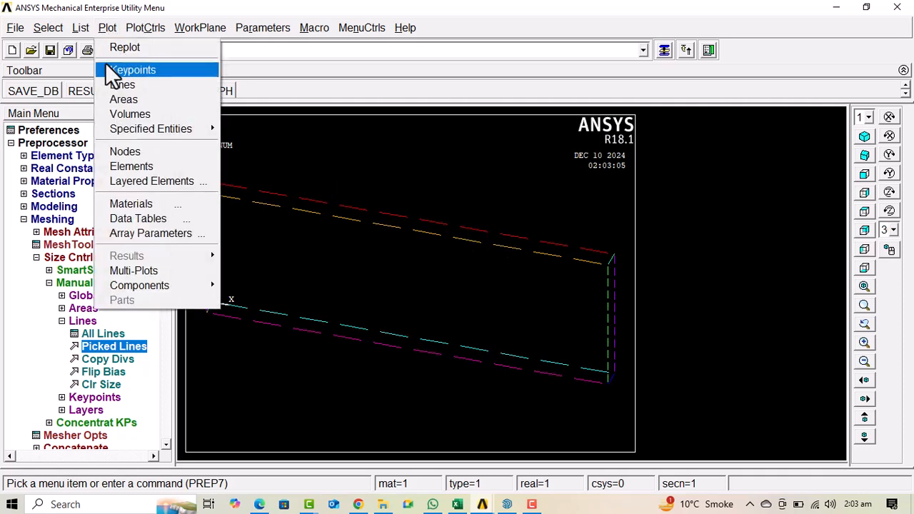
pyautogui.click(118, 114)
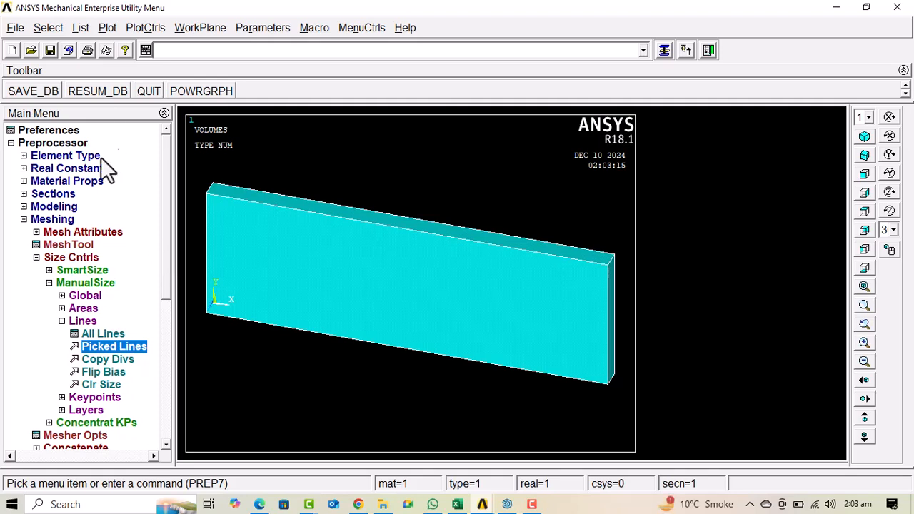
# Step: Set 1 element division on the wall's four short thickness edges and plot the lines to check the divisions
pyautogui.click(112, 346)
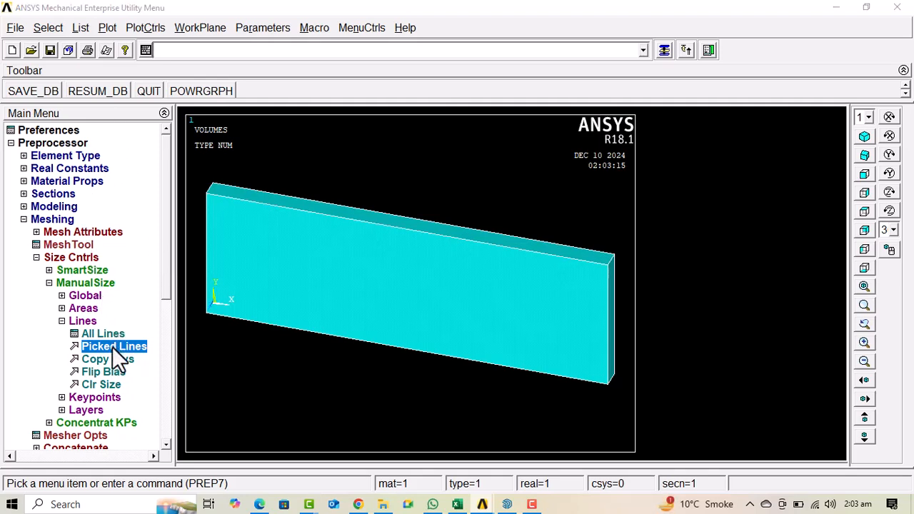
pyautogui.click(209, 187)
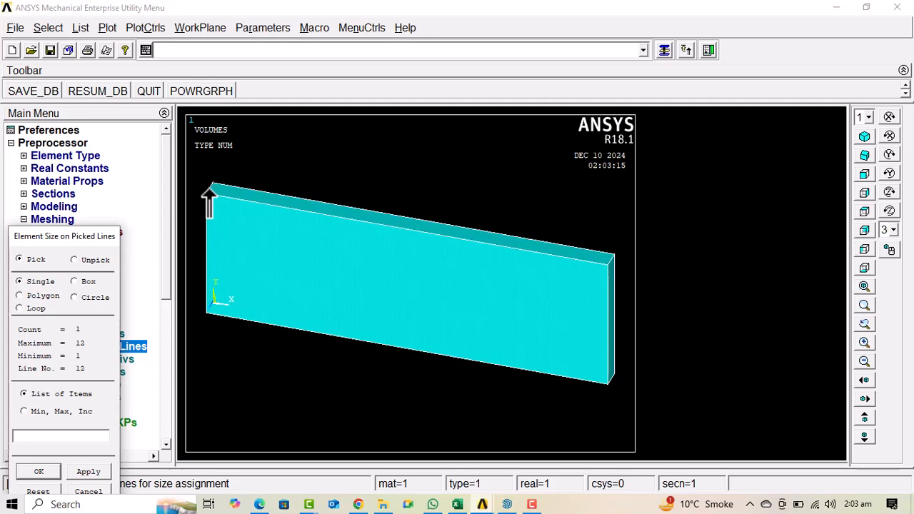
pyautogui.click(212, 309)
pyautogui.click(613, 378)
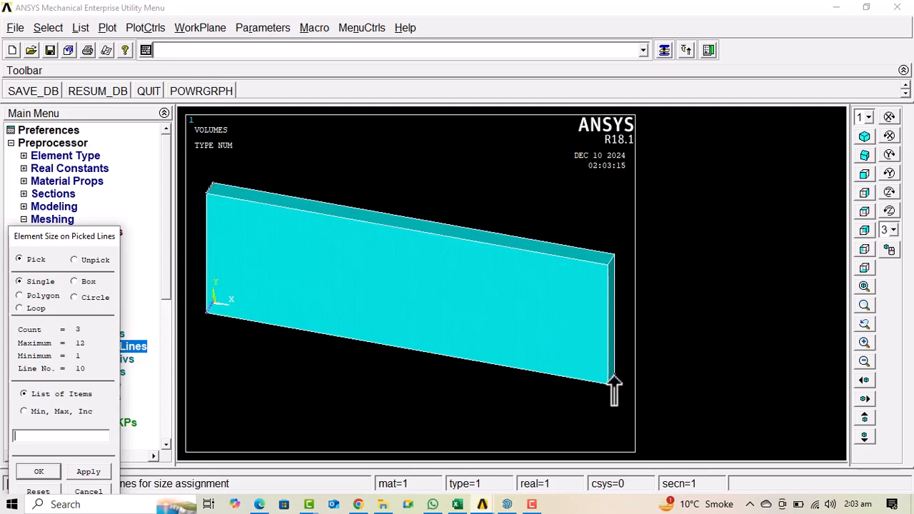
pyautogui.click(610, 263)
pyautogui.click(82, 472)
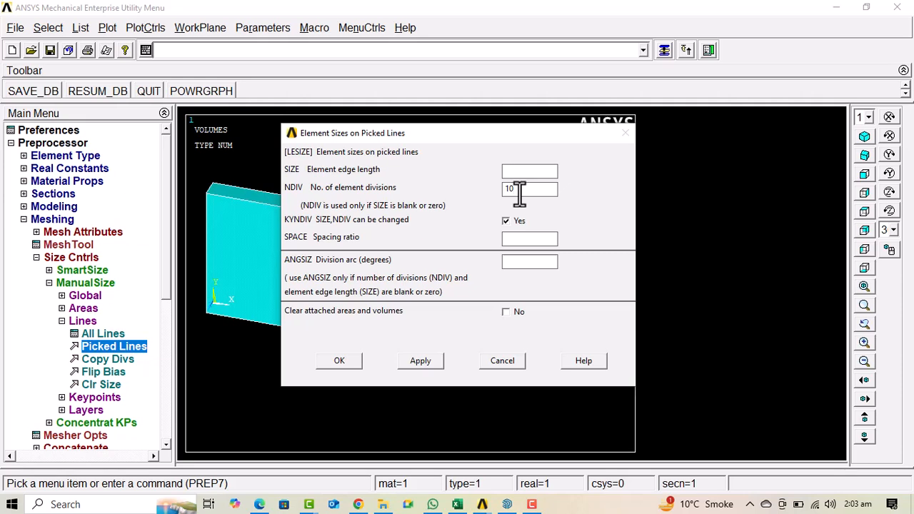
pyautogui.press('BackSpace')
pyautogui.click(339, 360)
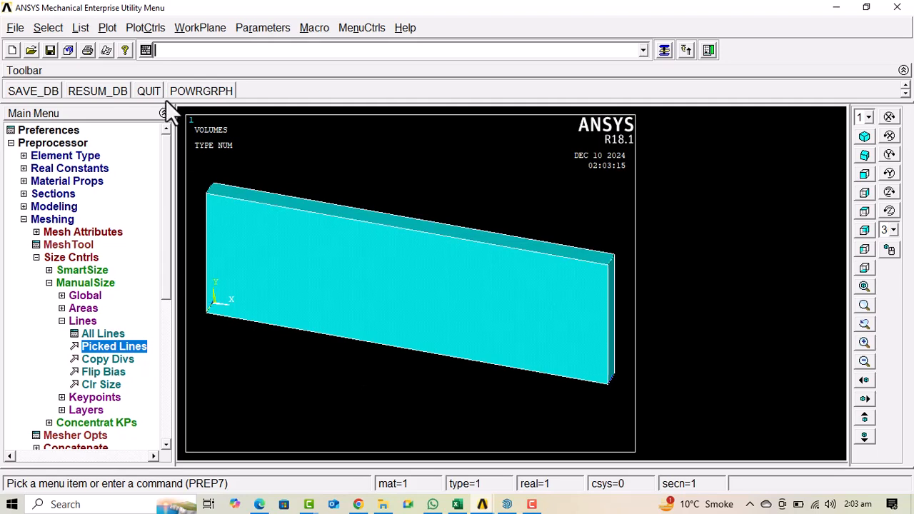
pyautogui.click(107, 27)
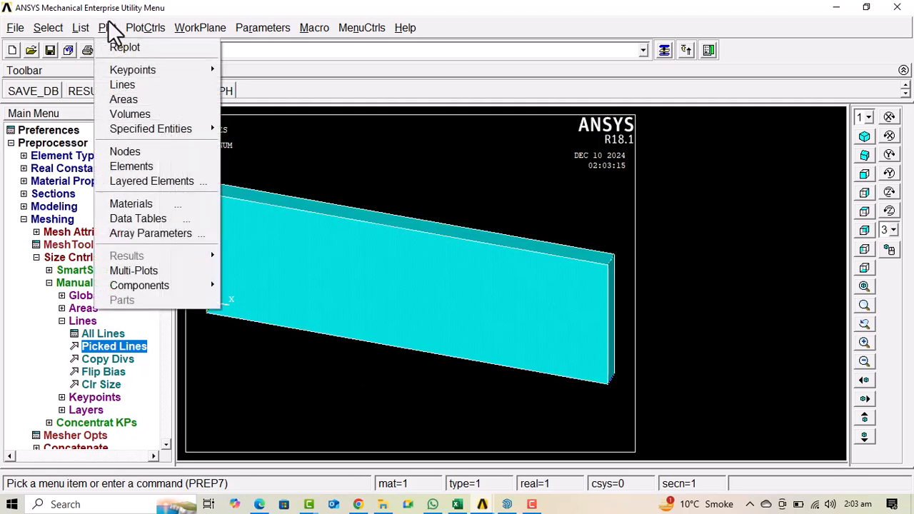
pyautogui.click(124, 84)
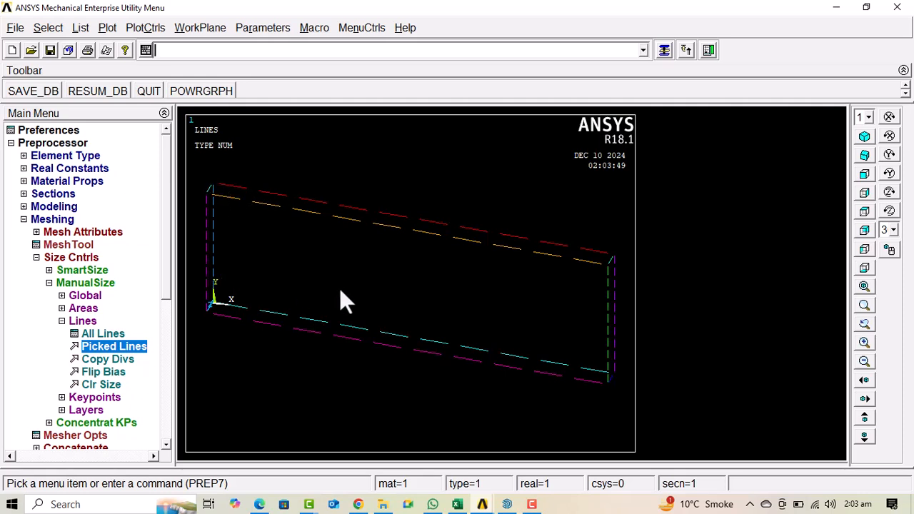
# Step: Mesh the wall volume with the MeshTool using hexahedral shape and mapped meshing
pyautogui.click(71, 279)
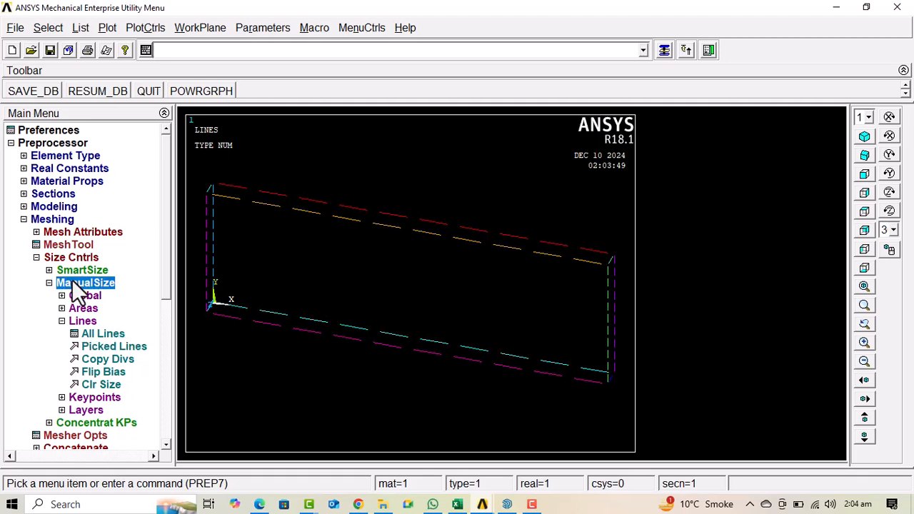
pyautogui.click(72, 254)
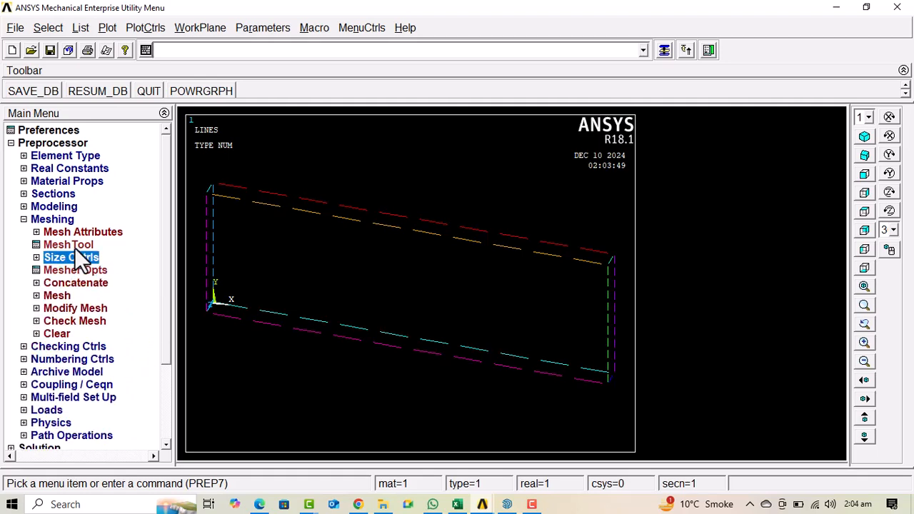
pyautogui.click(72, 245)
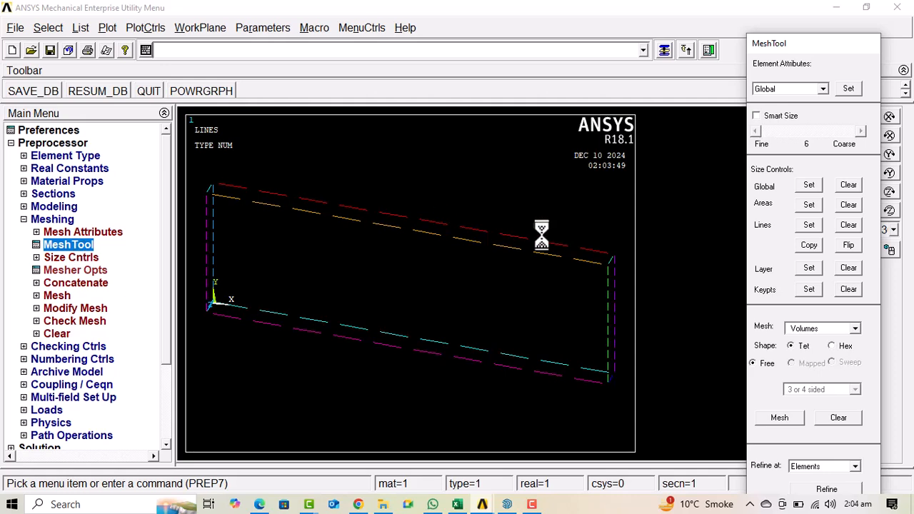
pyautogui.click(833, 346)
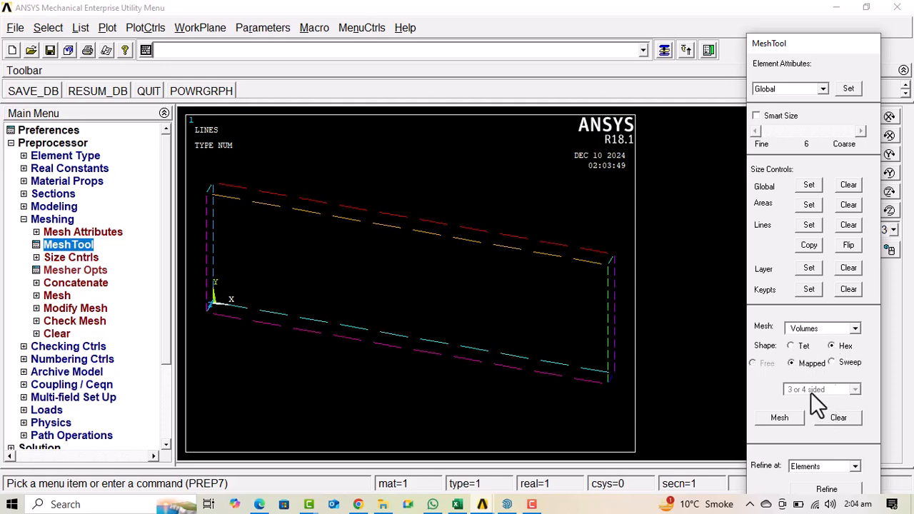
pyautogui.click(790, 417)
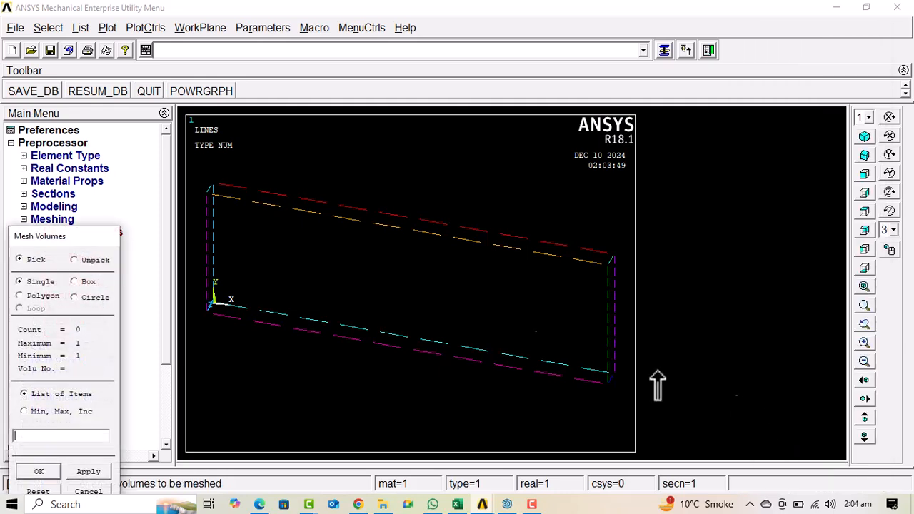
pyautogui.click(442, 307)
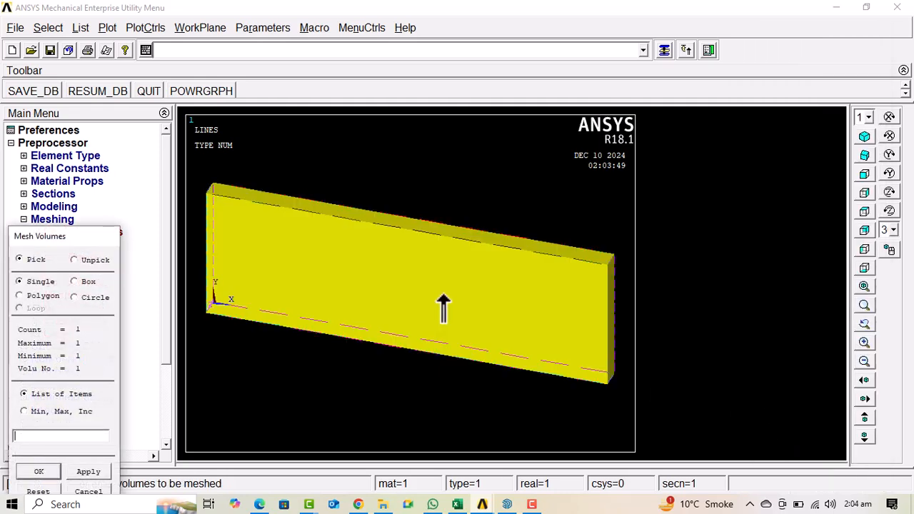
pyautogui.click(88, 474)
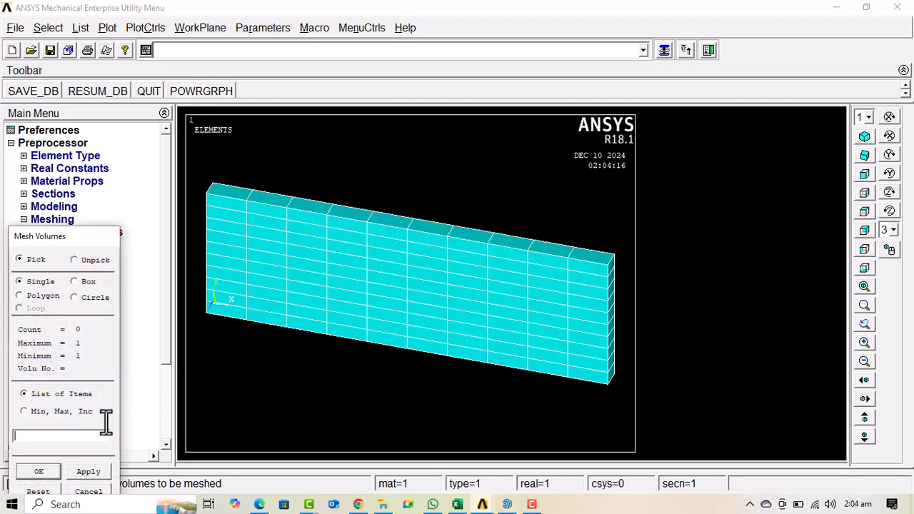
pyautogui.click(40, 472)
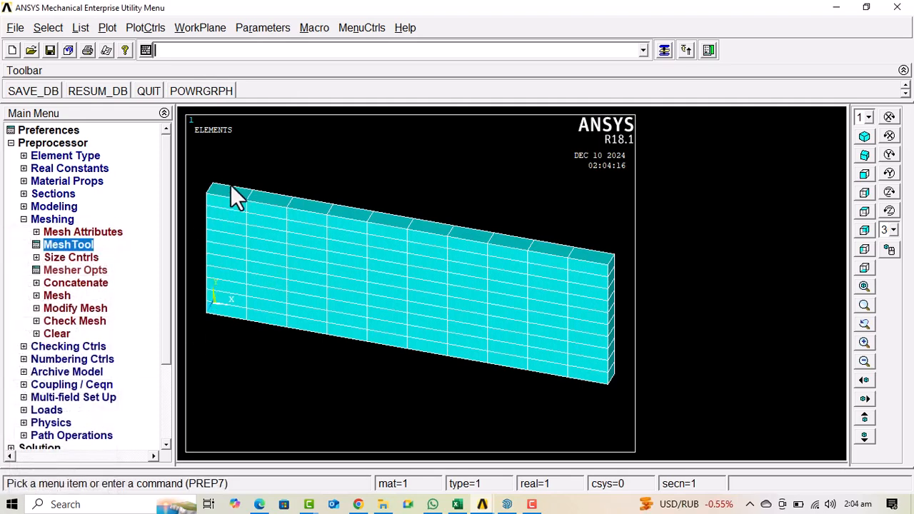
# Step: Examine the meshed wall in the front and isometric views
pyautogui.scroll(2, 230, 184)
pyautogui.scroll(-1, 230, 184)
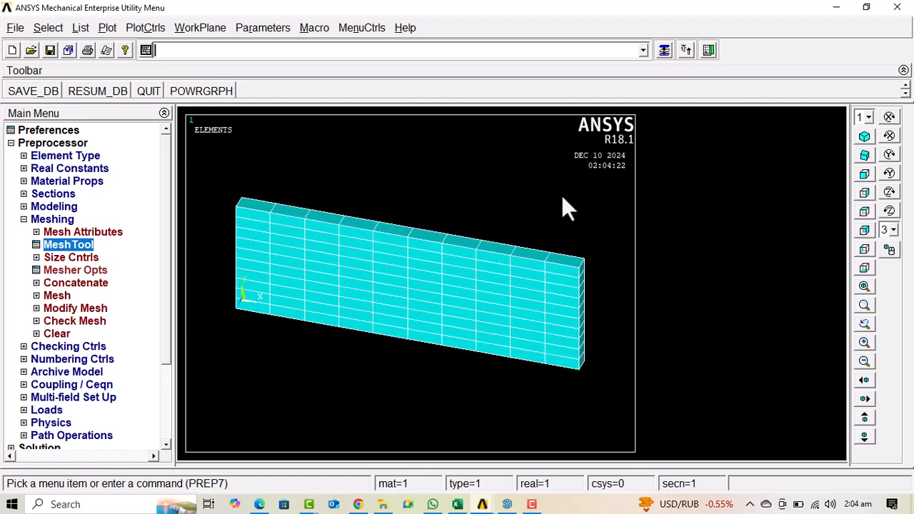
pyautogui.click(863, 175)
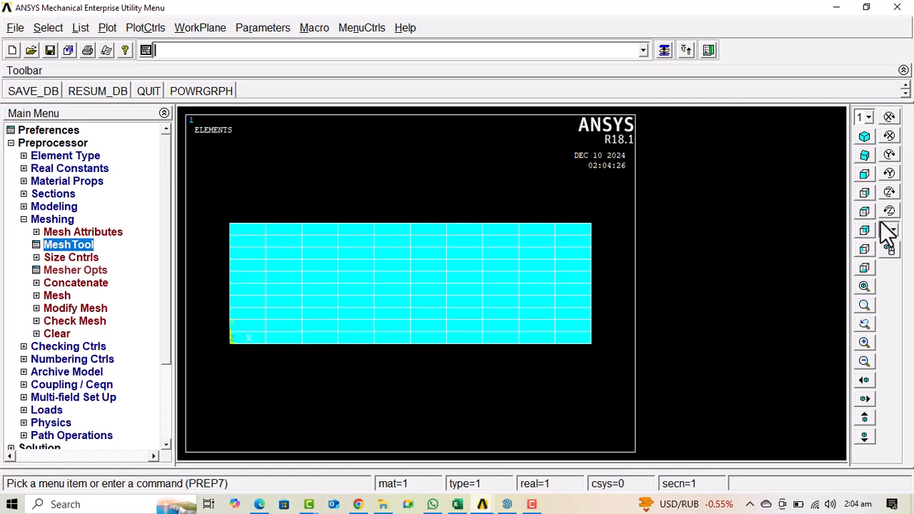
pyautogui.click(865, 174)
pyautogui.click(864, 135)
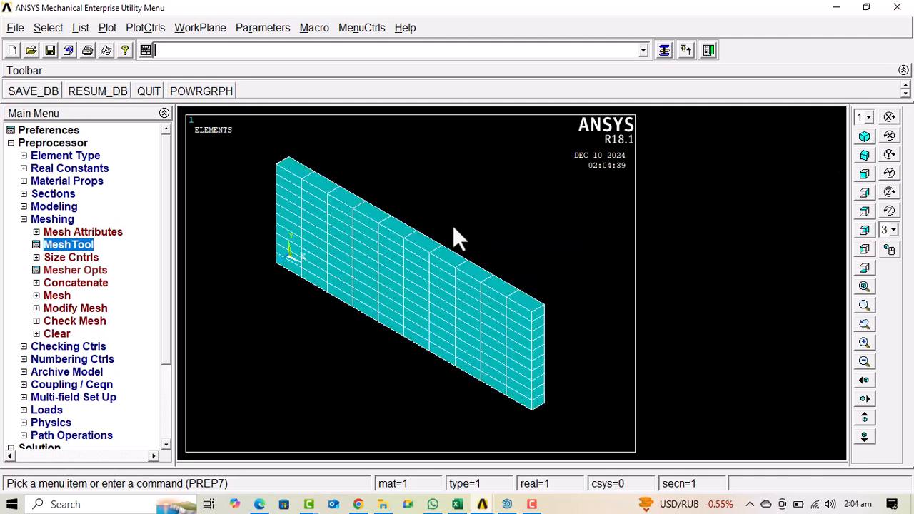
pyautogui.scroll(-3, 422, 244)
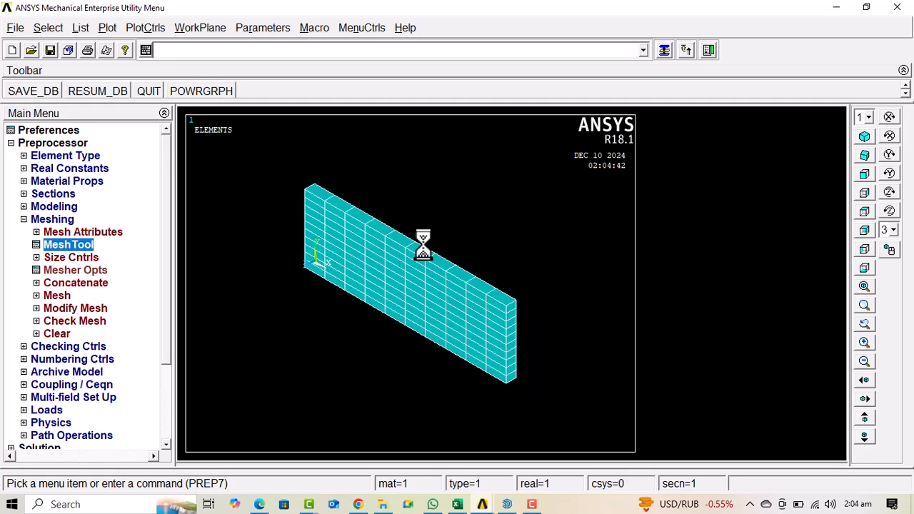
pyautogui.scroll(3, 423, 244)
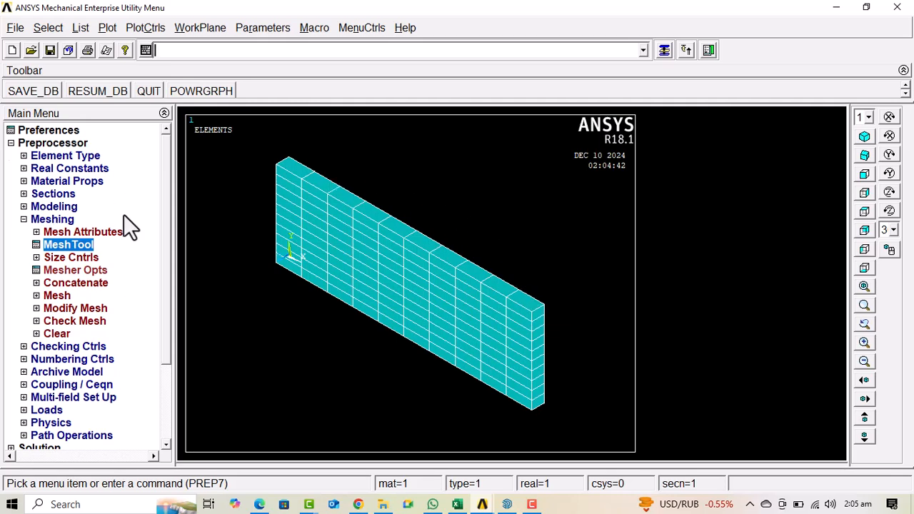
# Step: Switch to the brick wall model in SketchUp, orbit it to examine its brick layout from above, and return to ANSYS
pyautogui.click(56, 207)
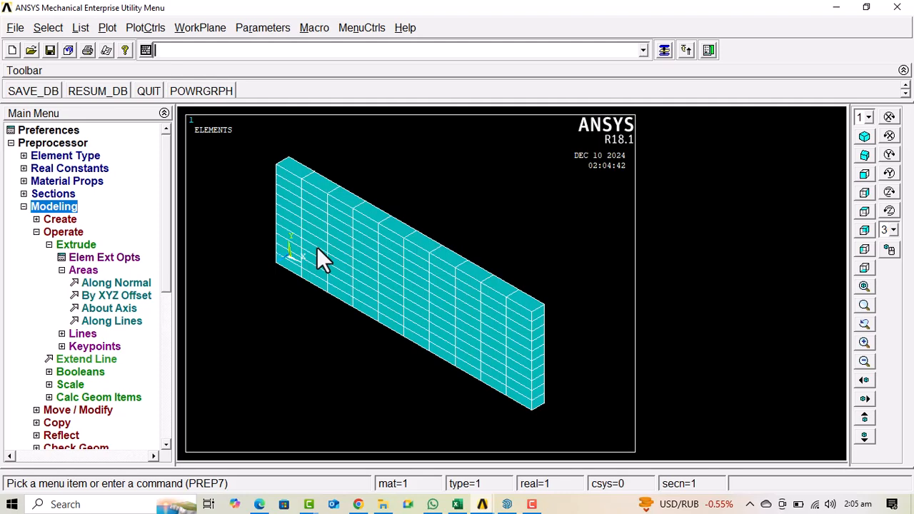
pyautogui.click(507, 504)
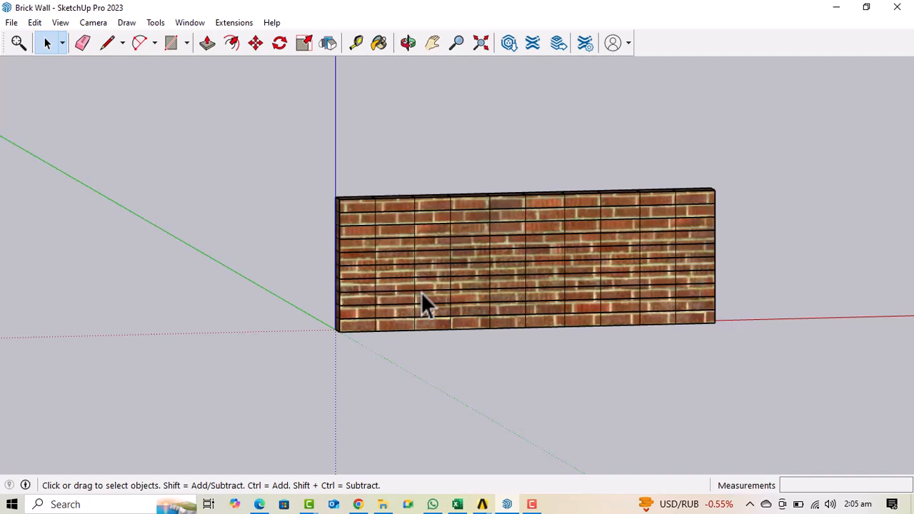
pyautogui.click(405, 43)
pyautogui.moveTo(350, 138); pyautogui.dragTo(361, 225)
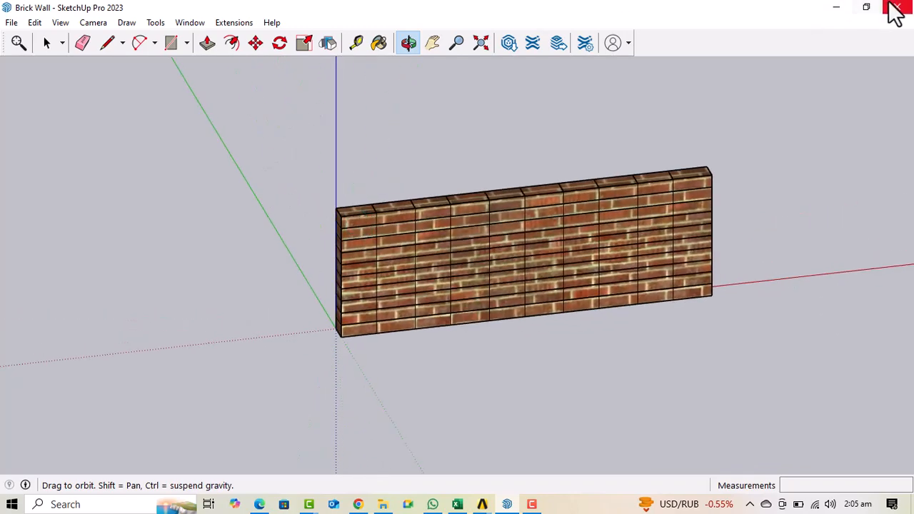
pyautogui.click(837, 9)
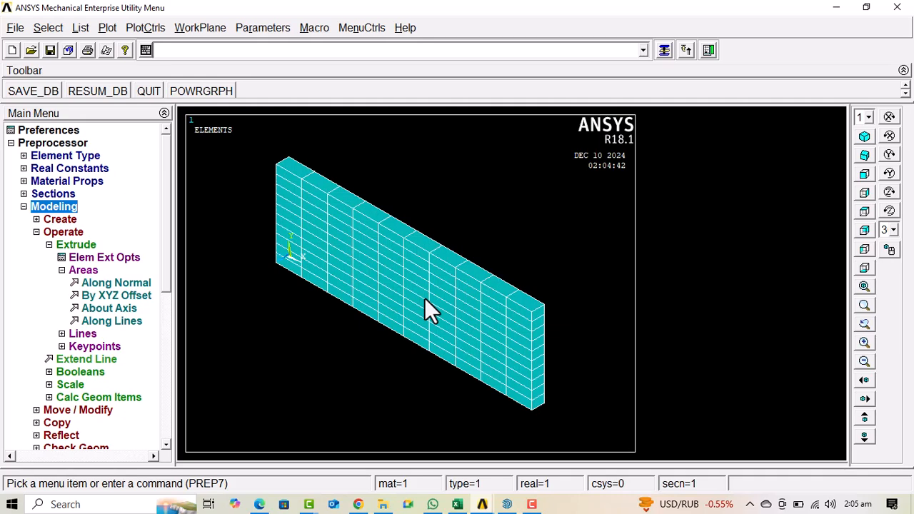